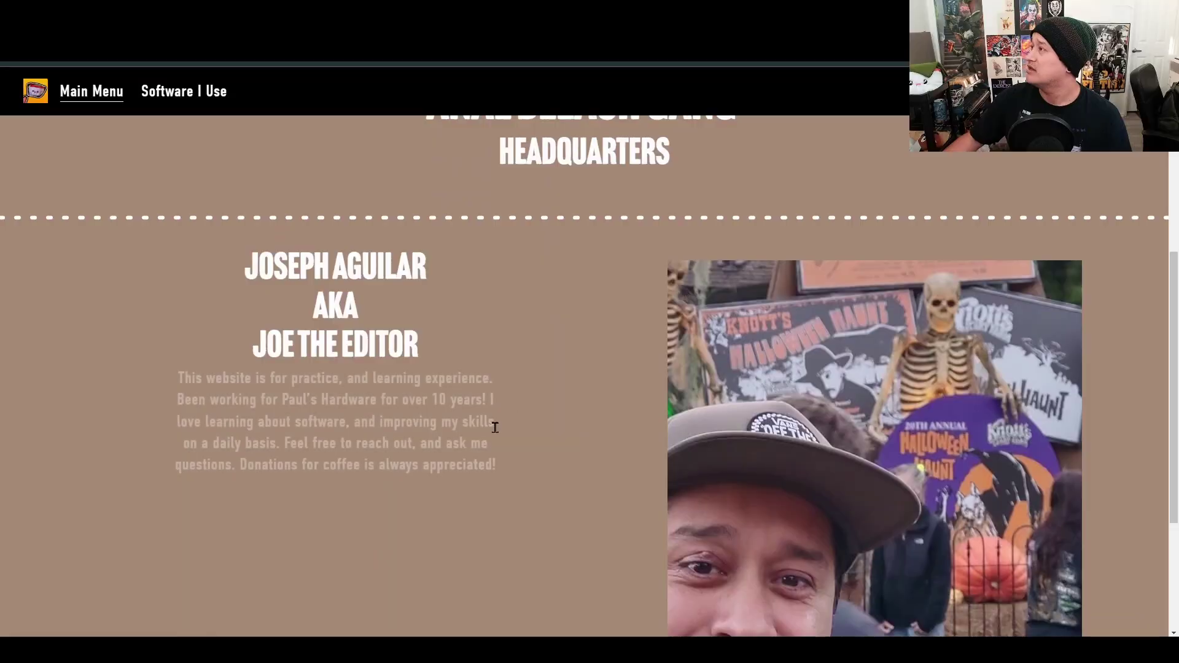
# Scroll through the live site's about and donation section to review it
pyautogui.scroll(-4, 503, 421)
pyautogui.scroll(-2, 552, 424)
pyautogui.scroll(2, 697, 500)
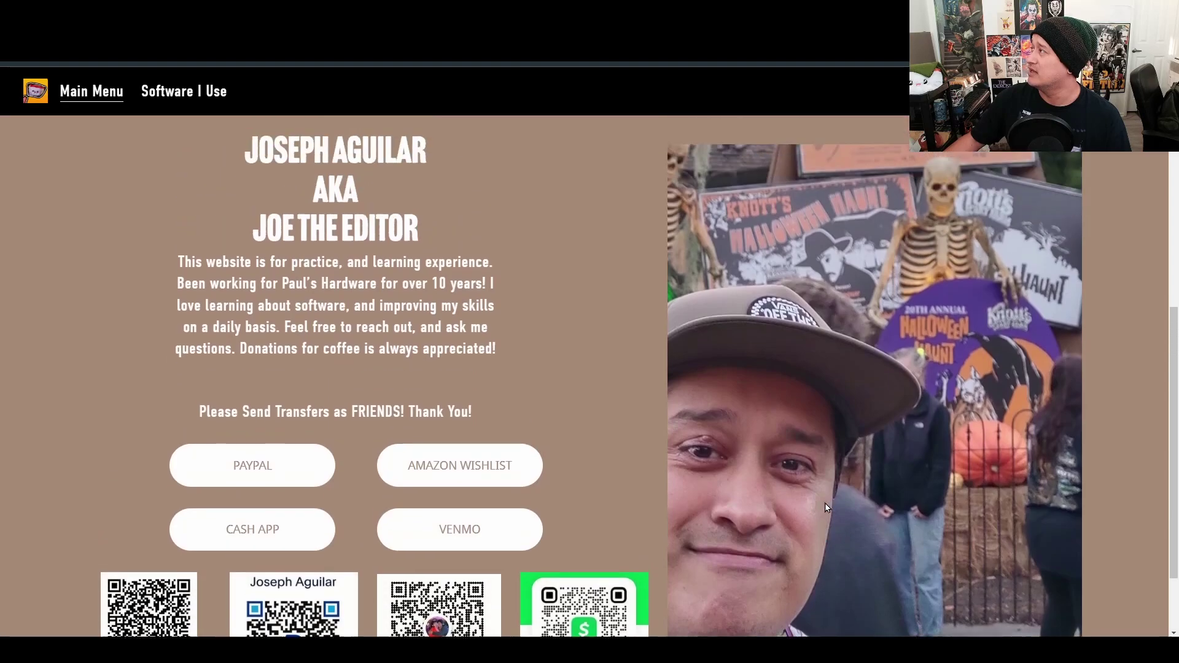
pyautogui.scroll(5, 645, 466)
pyautogui.scroll(2, 588, 458)
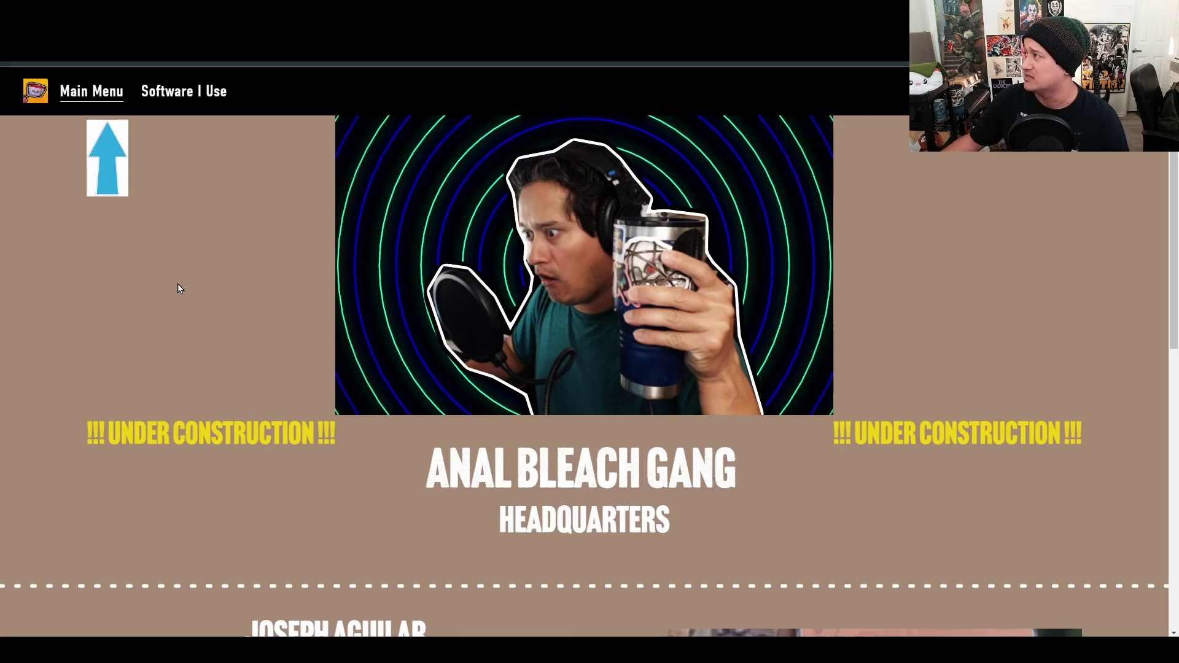
pyautogui.scroll(-6, 202, 434)
pyautogui.scroll(-3, 200, 435)
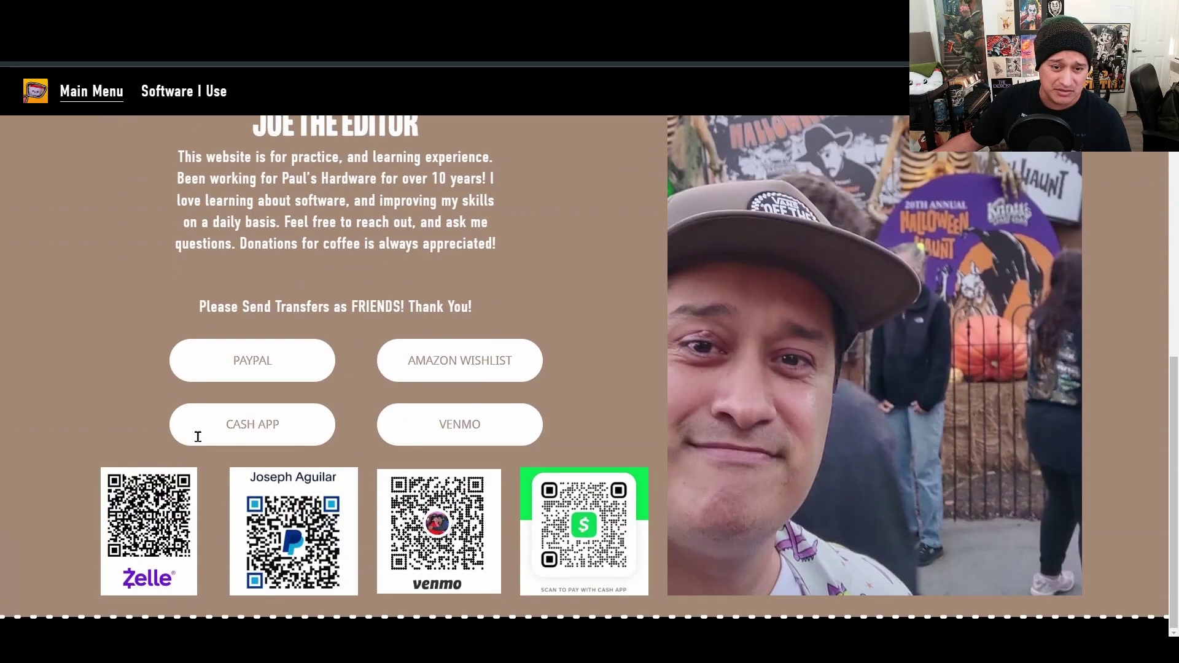
pyautogui.scroll(-5, 127, 366)
pyautogui.scroll(4, 129, 370)
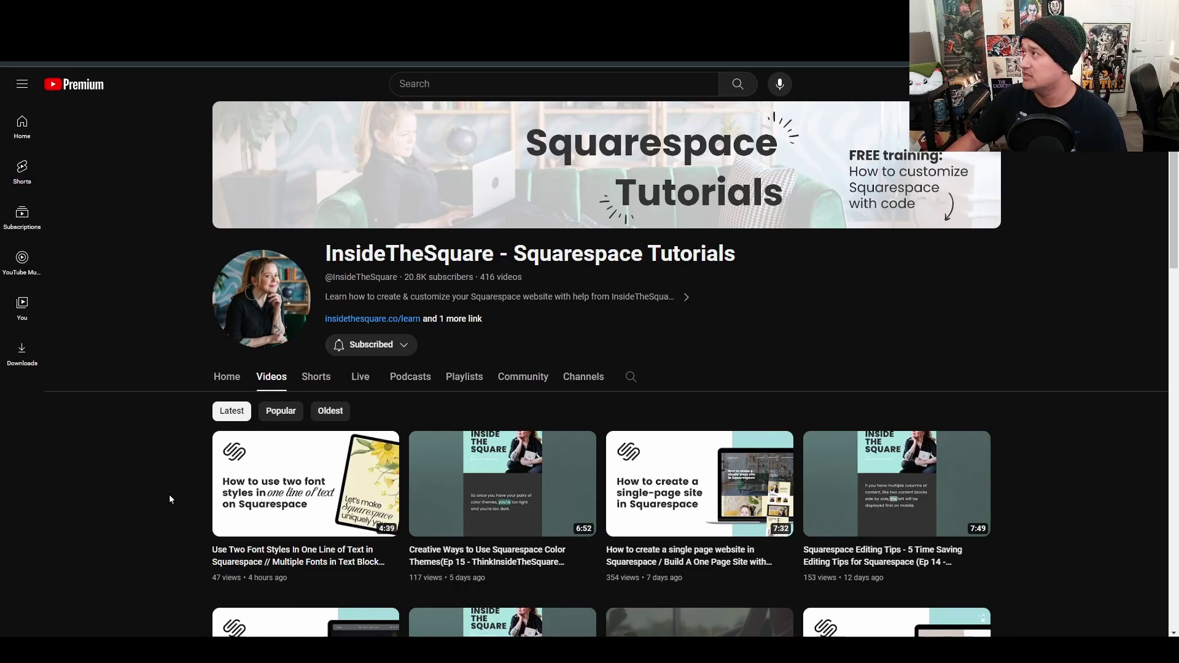
# Play InsideTheSquare's 'How to create clickable list items' tutorial from the Videos grid, then pause it
pyautogui.scroll(-5, 169, 496)
pyautogui.scroll(-1, 170, 499)
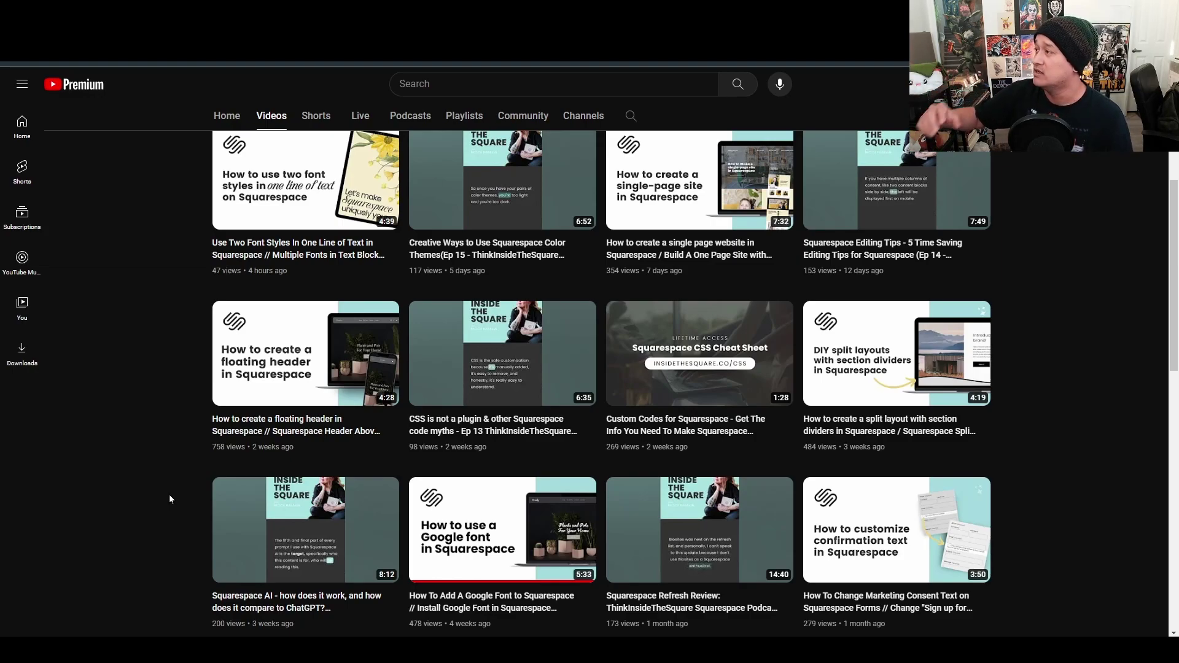
pyautogui.scroll(-5, 172, 472)
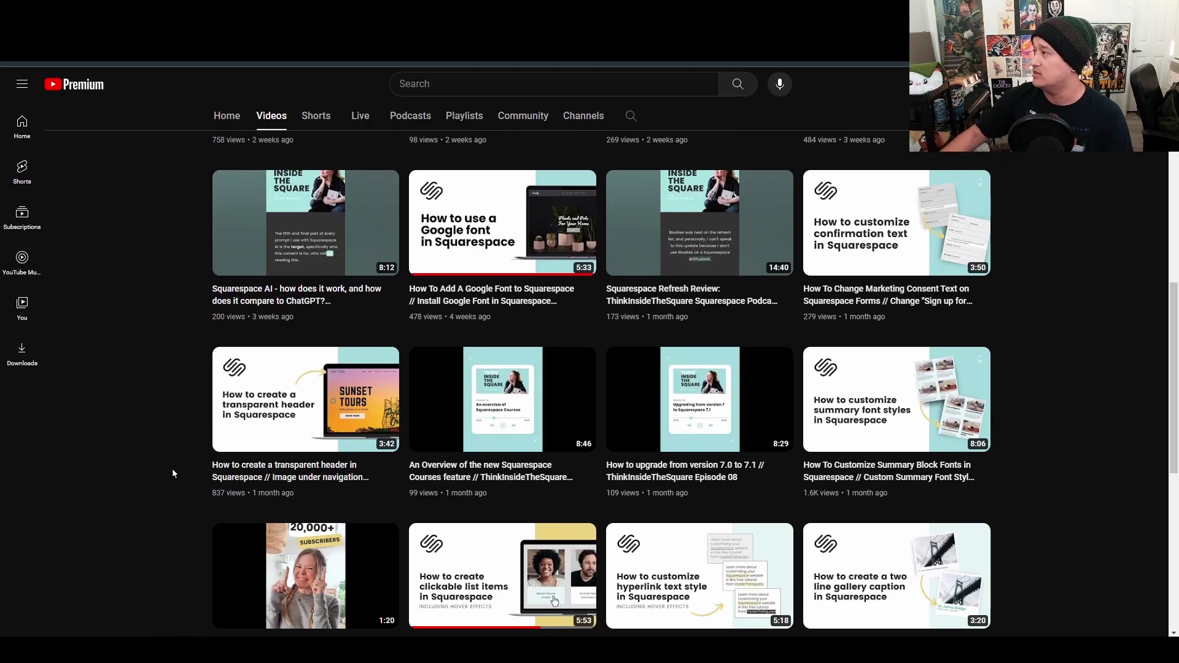
pyautogui.scroll(-2, 172, 469)
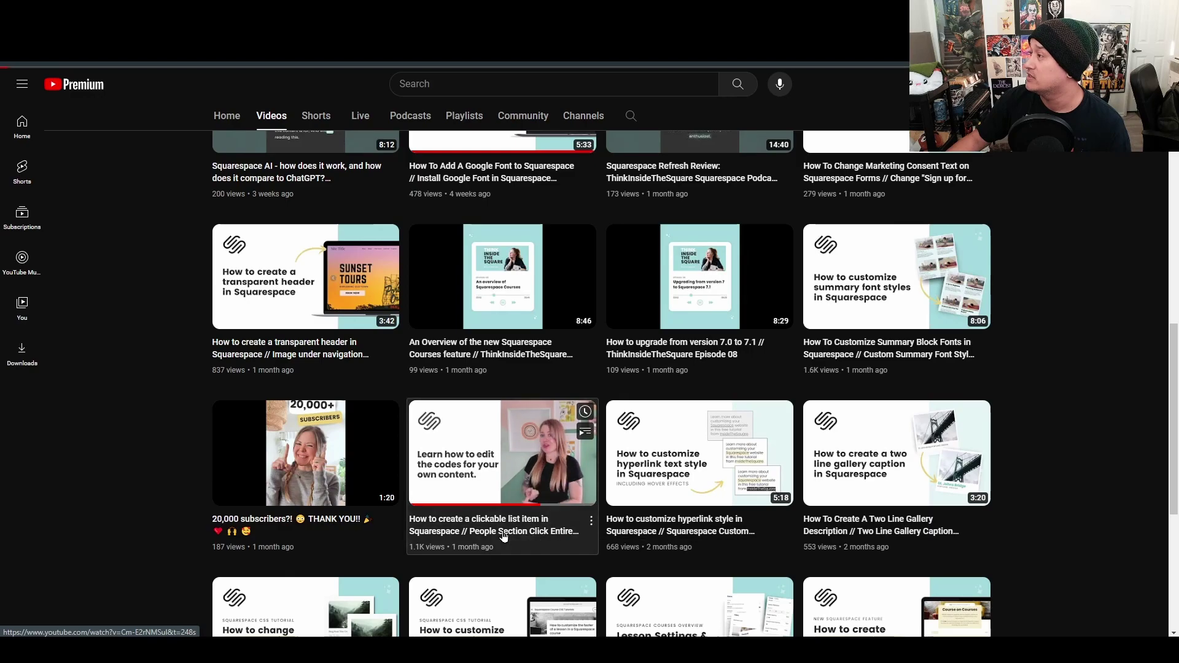
pyautogui.click(566, 531)
pyautogui.click(92, 546)
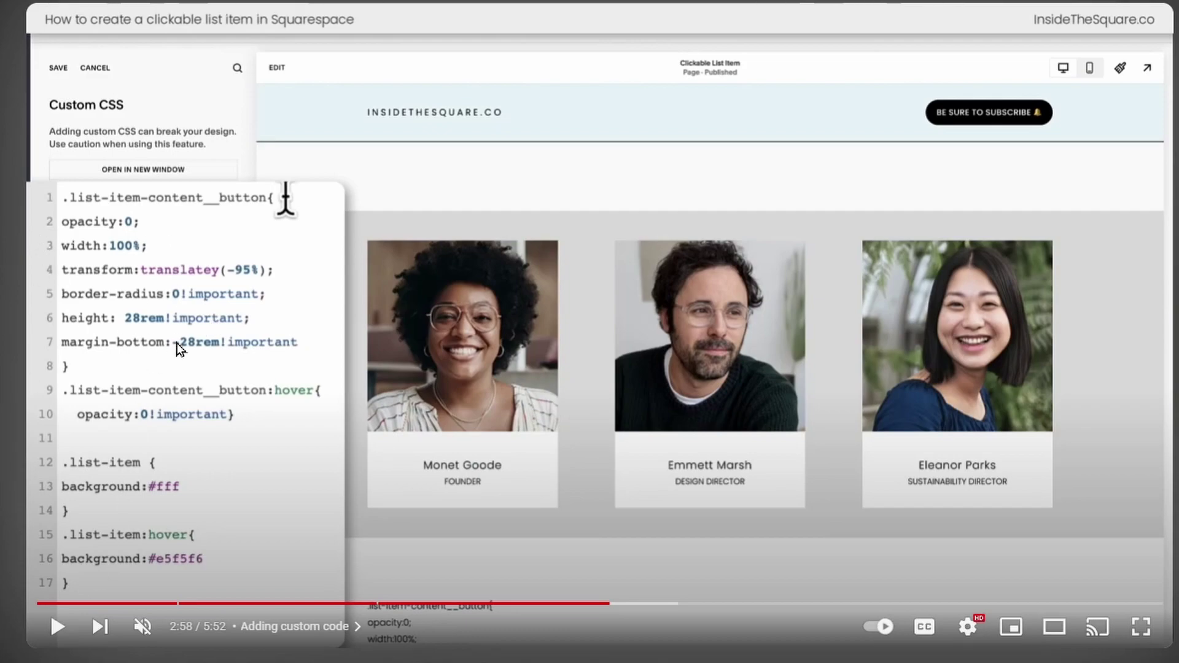
# Expand the tutorial's description to read its clickable-list-item CSS code
pyautogui.scroll(-3, 178, 346)
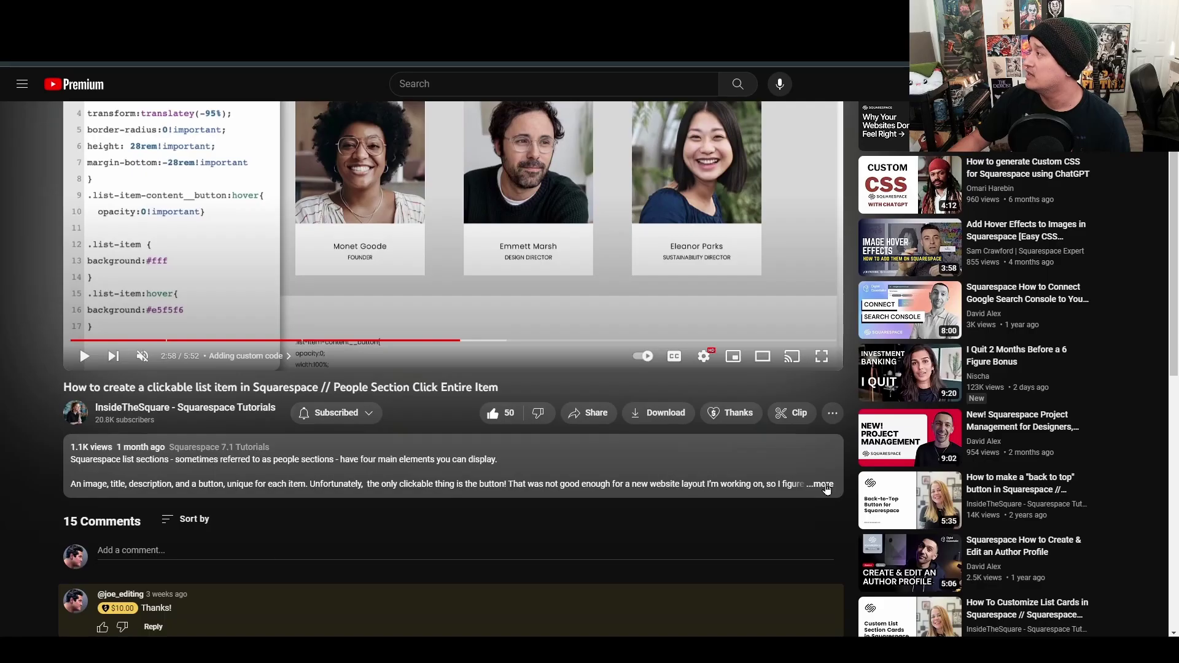
pyautogui.click(827, 489)
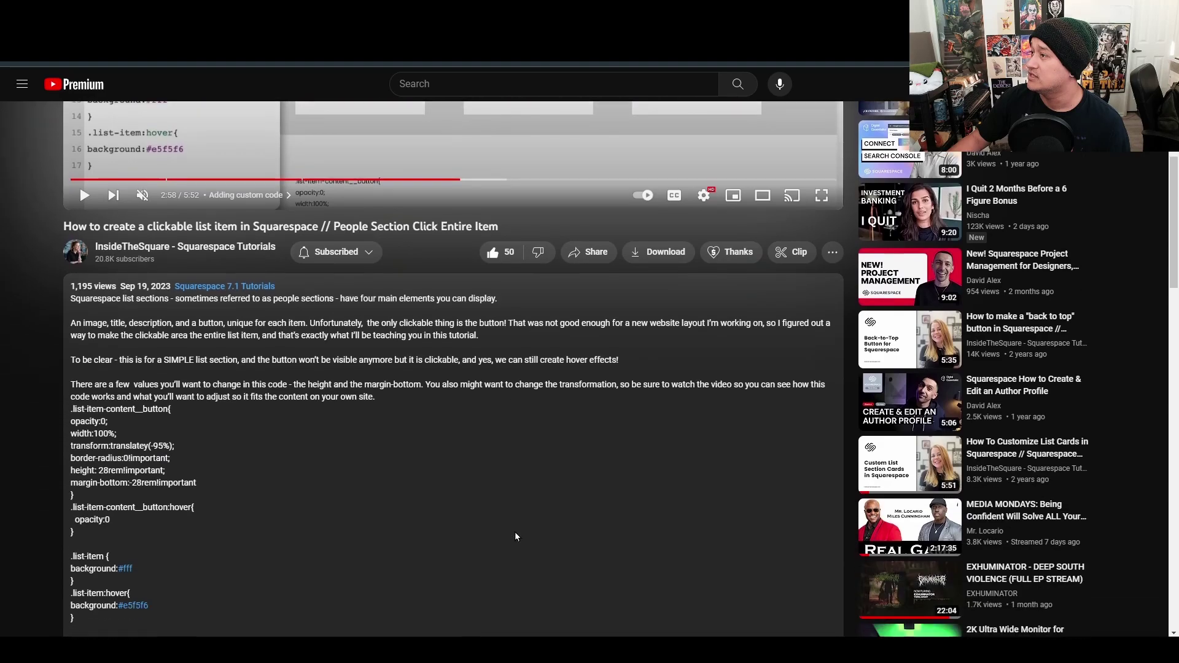
pyautogui.scroll(-3, 516, 534)
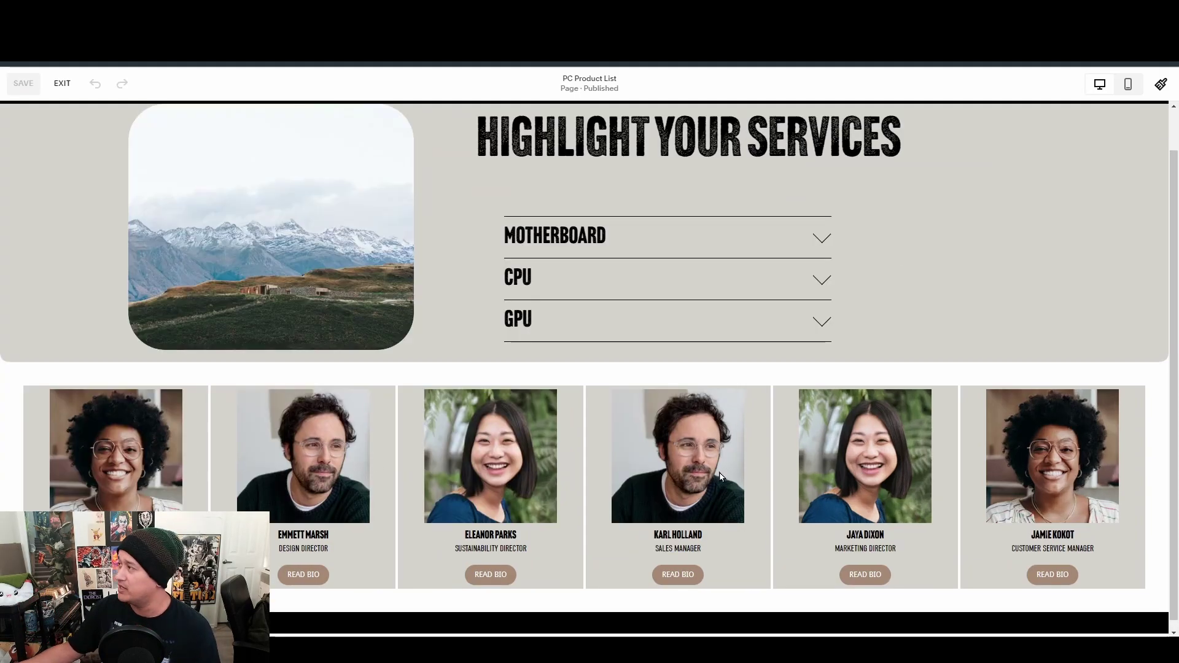
pyautogui.moveTo(590, 331)
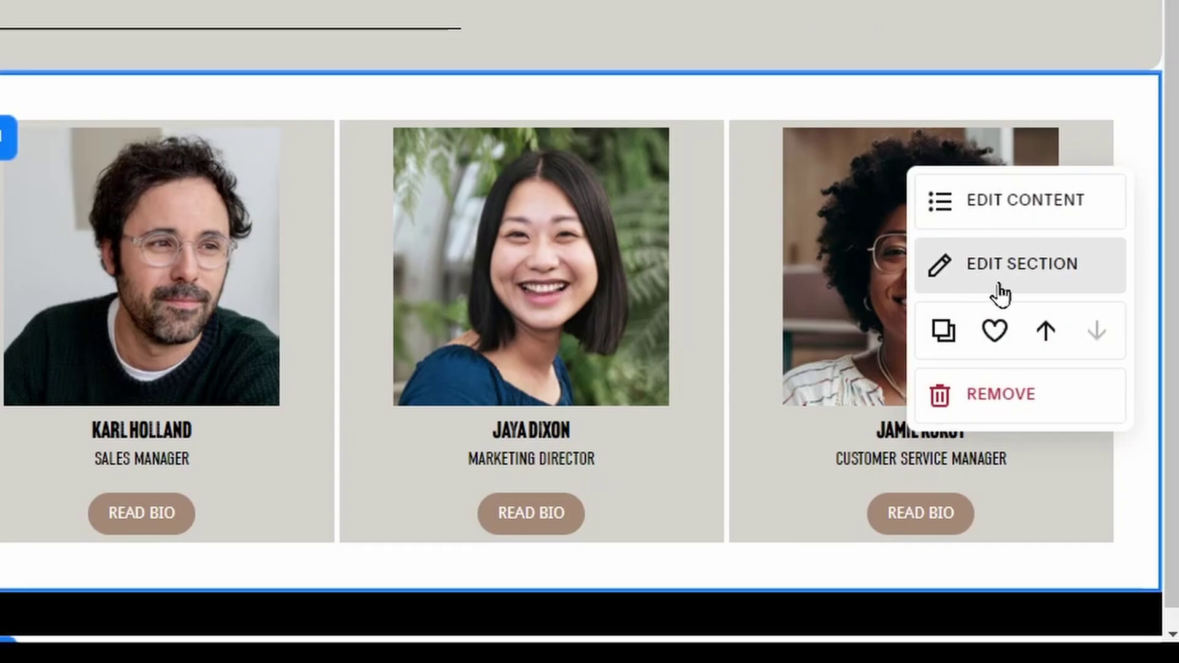
# Open the people list section's content and select its first item for editing
pyautogui.click(1090, 462)
pyautogui.click(982, 211)
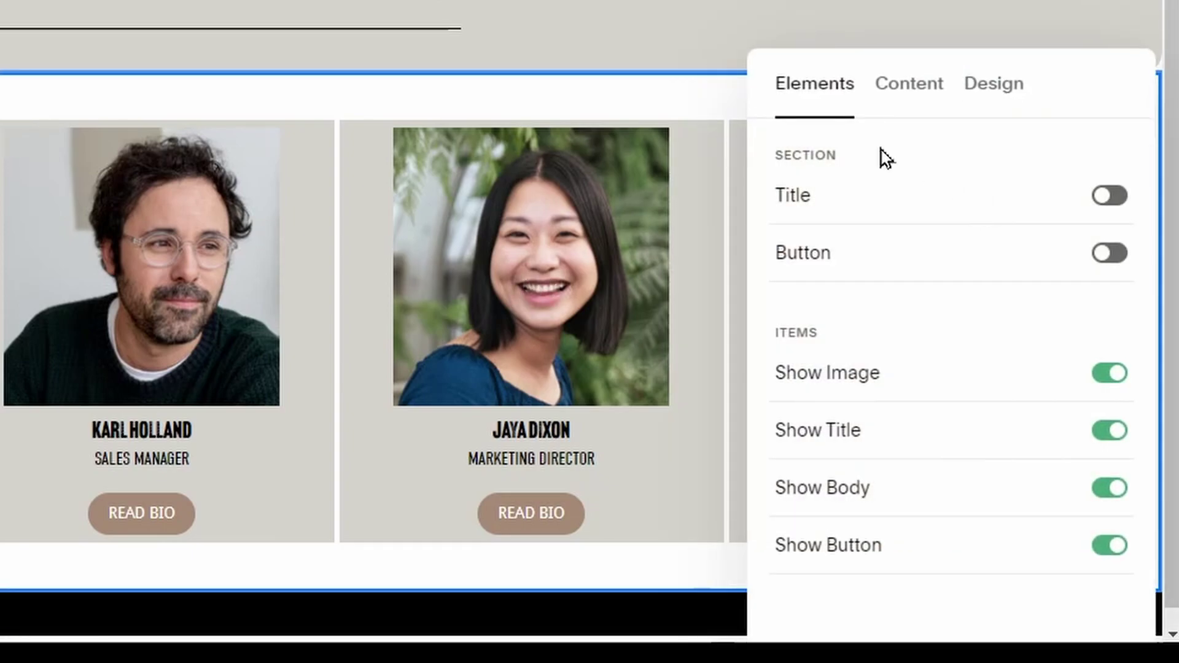
pyautogui.click(909, 83)
pyautogui.click(912, 252)
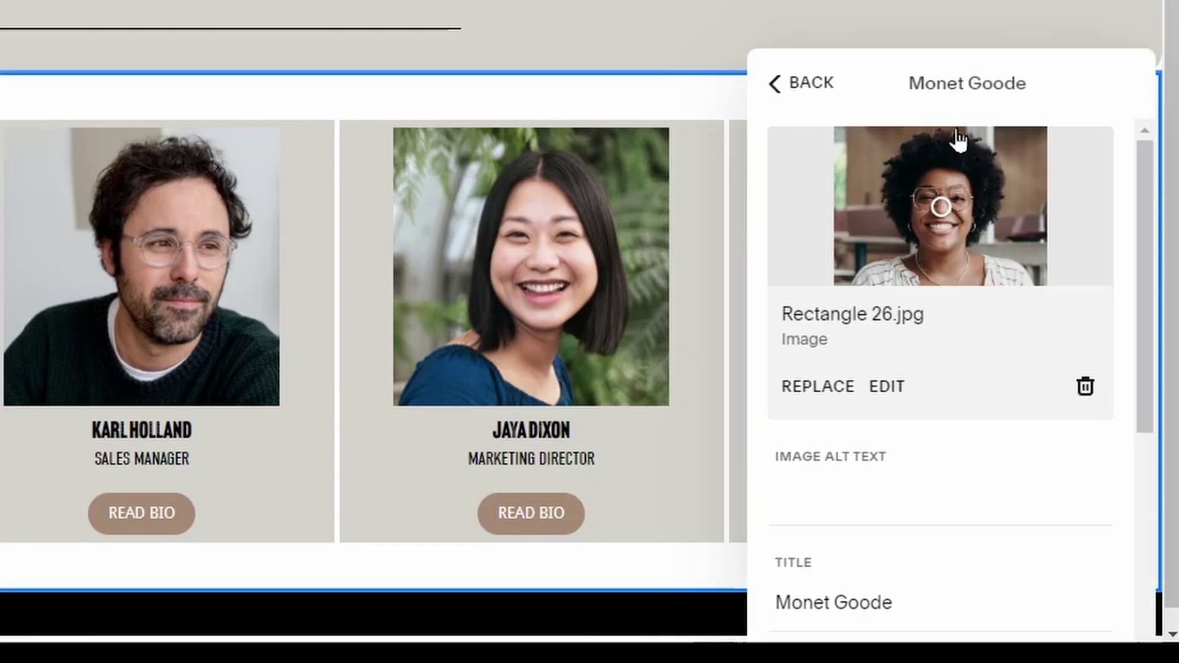
# Replace the first item's title with 'Gigabyte MOBO' and reopen its details
pyautogui.scroll(-2, 931, 546)
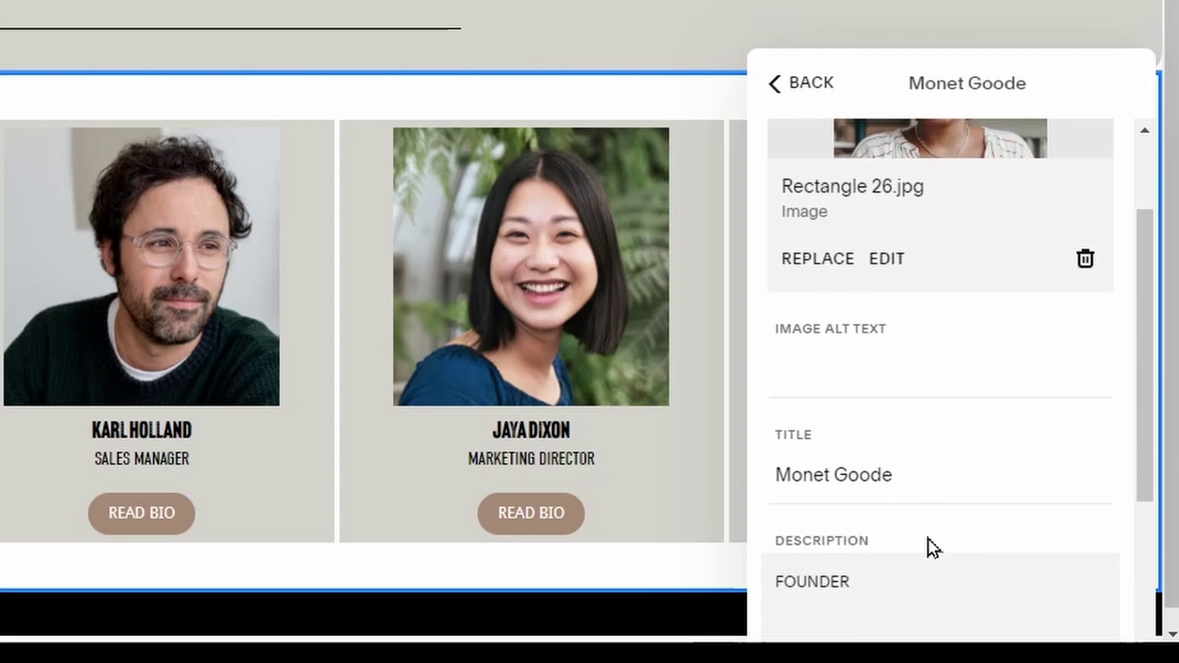
pyautogui.click(973, 471)
pyautogui.hotkey('ctrl', 'a')
pyautogui.write('Ga')
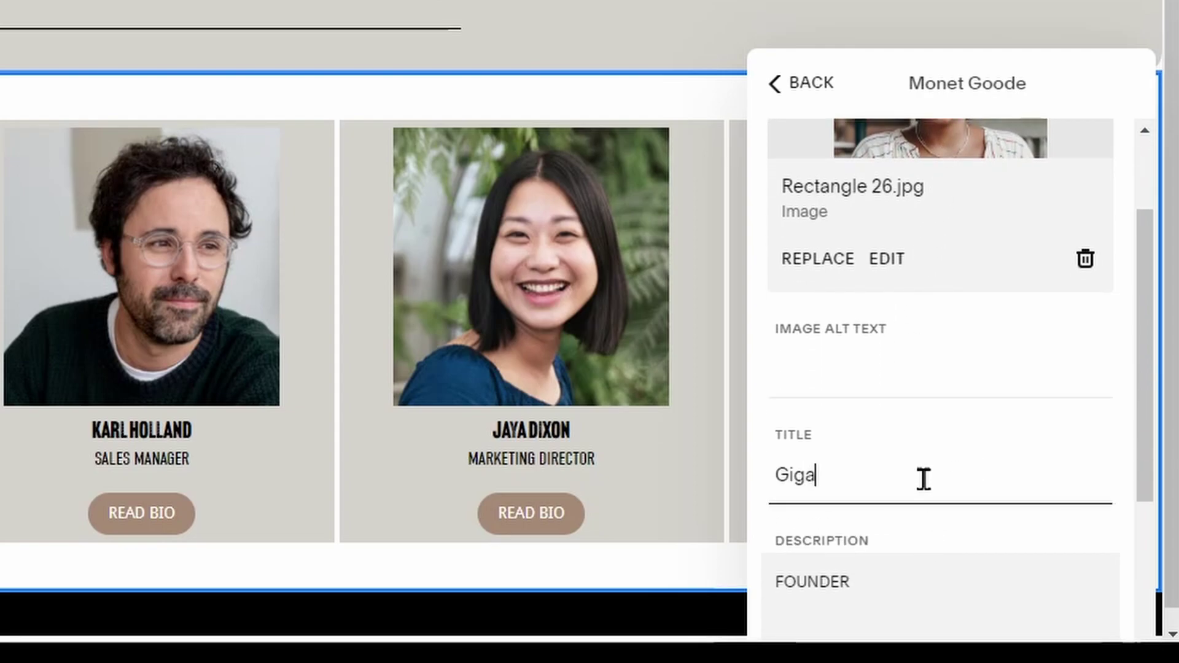
pyautogui.write('byte ')
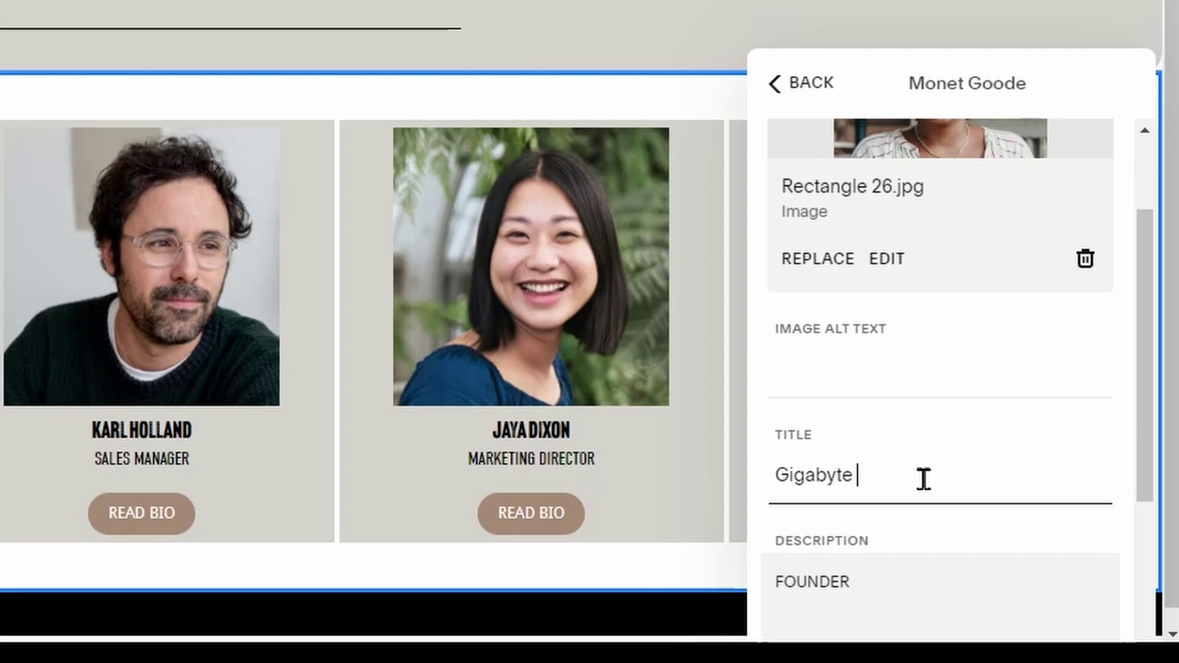
pyautogui.write('MOBO')
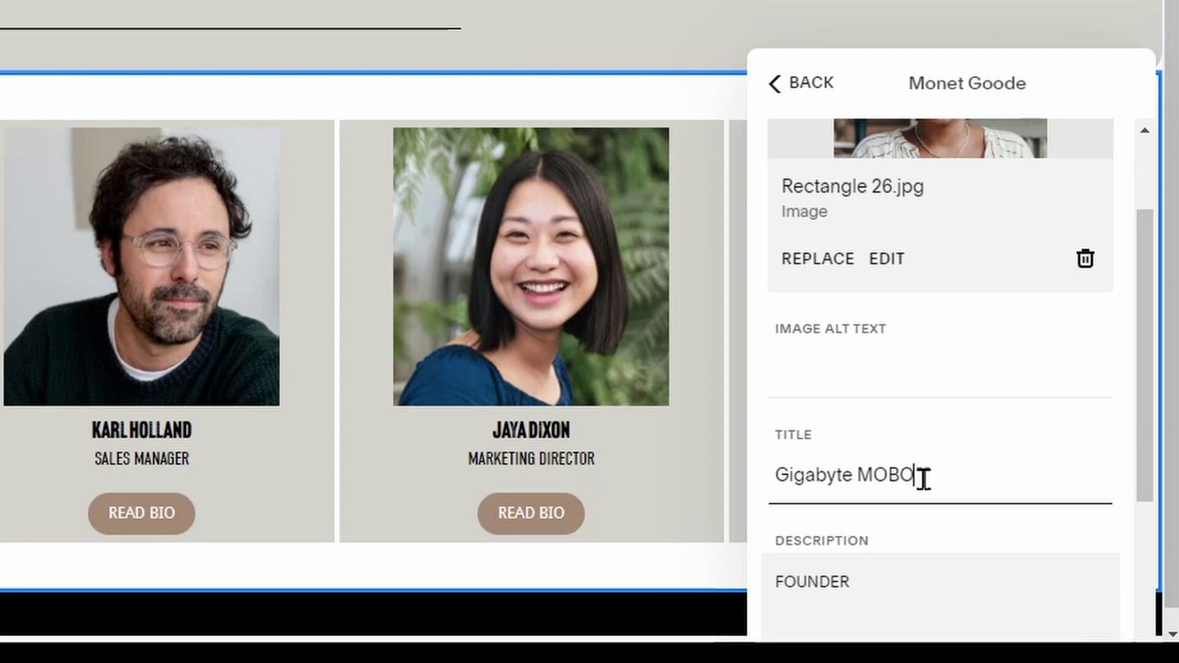
pyautogui.scroll(-4, 988, 377)
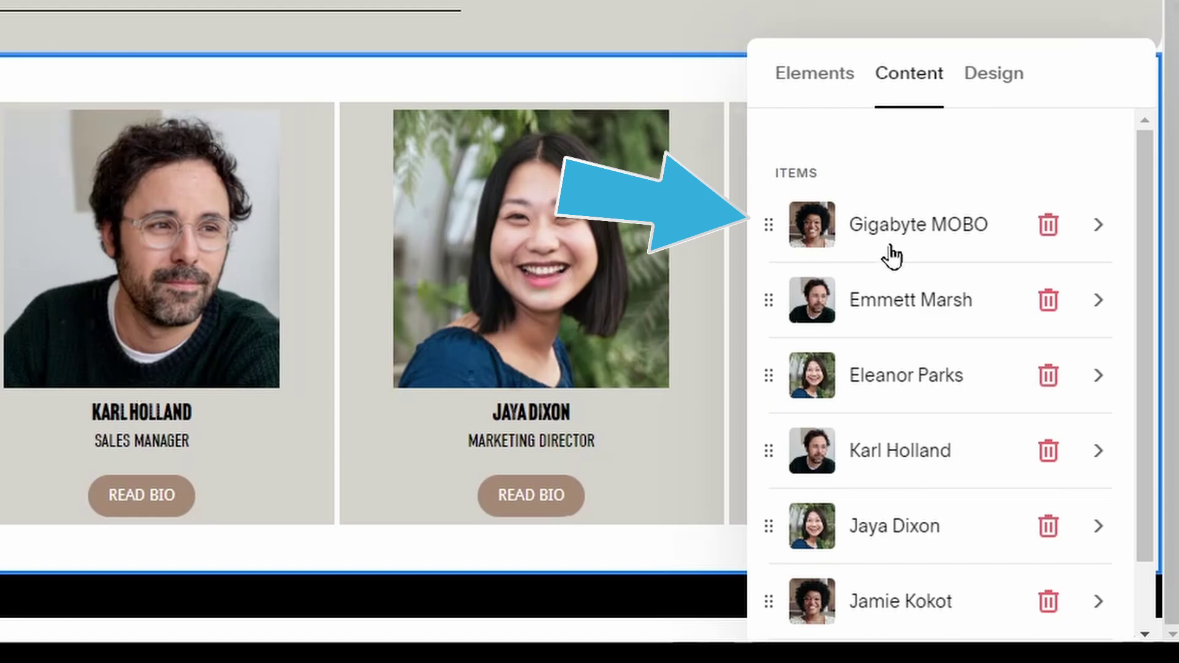
pyautogui.click(831, 229)
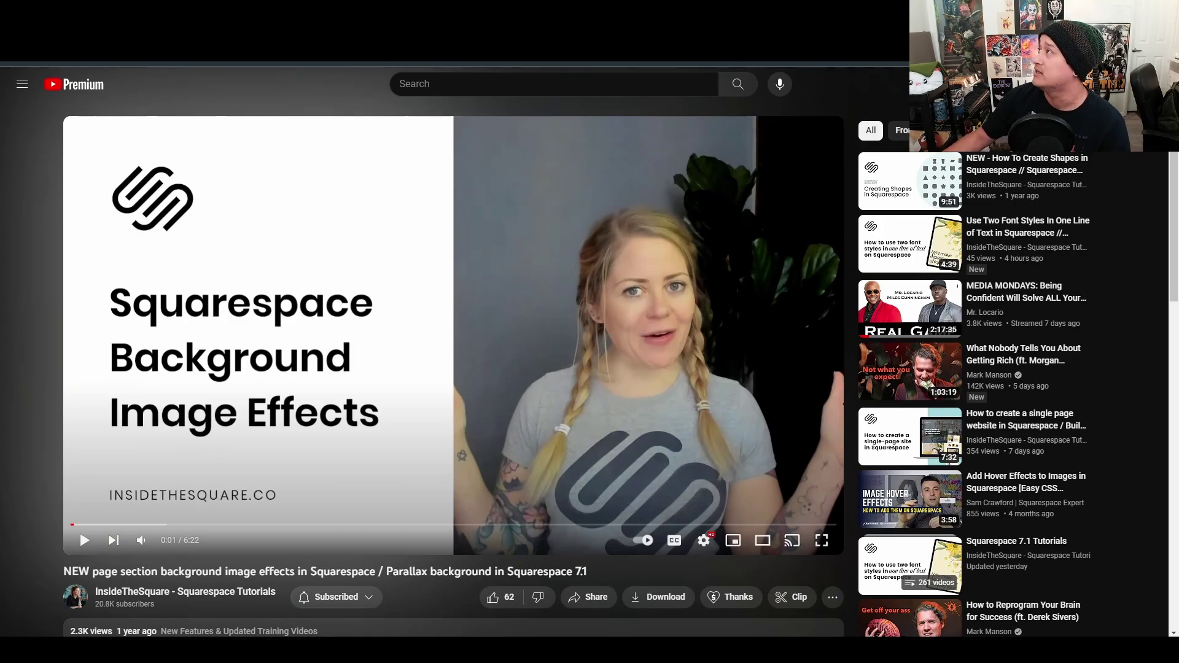
# Go to the InsideTheSquare channel page and browse its past live streams
pyautogui.click(185, 591)
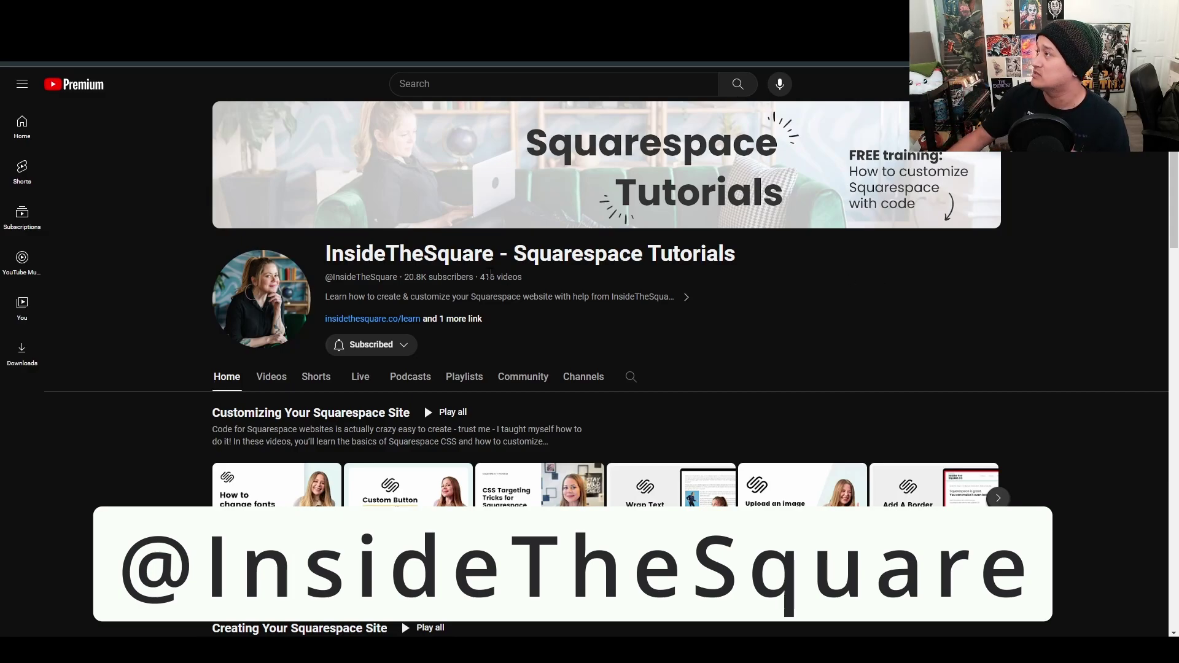
pyautogui.click(360, 376)
pyautogui.scroll(-2, 146, 504)
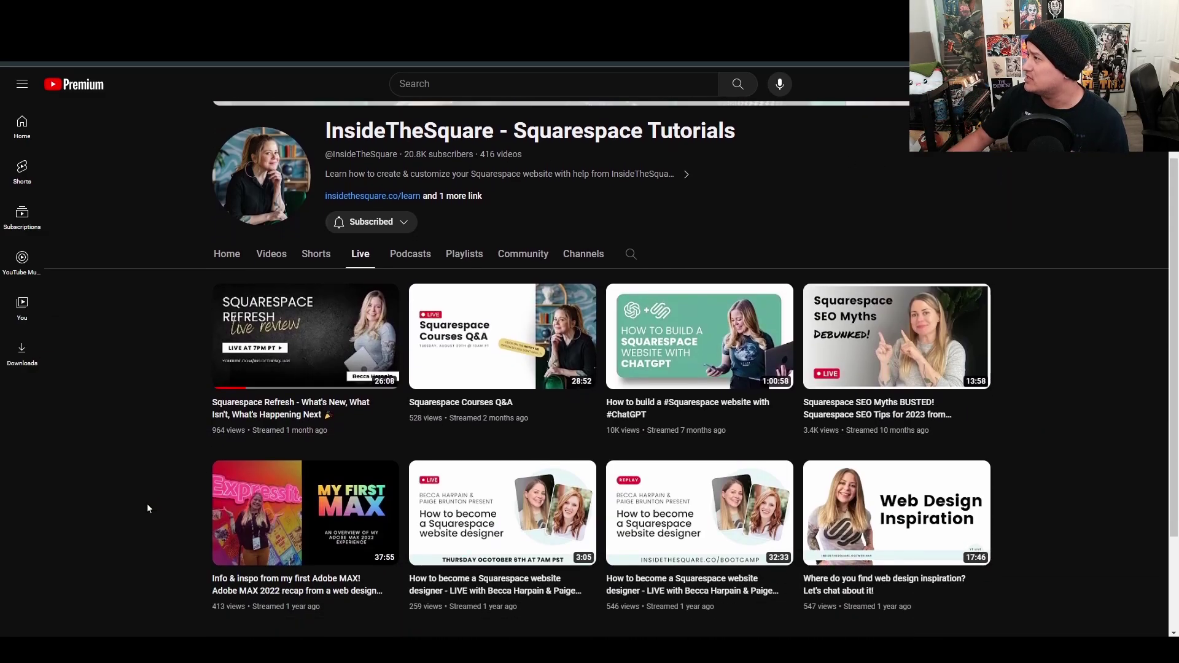
pyautogui.scroll(-1, 146, 503)
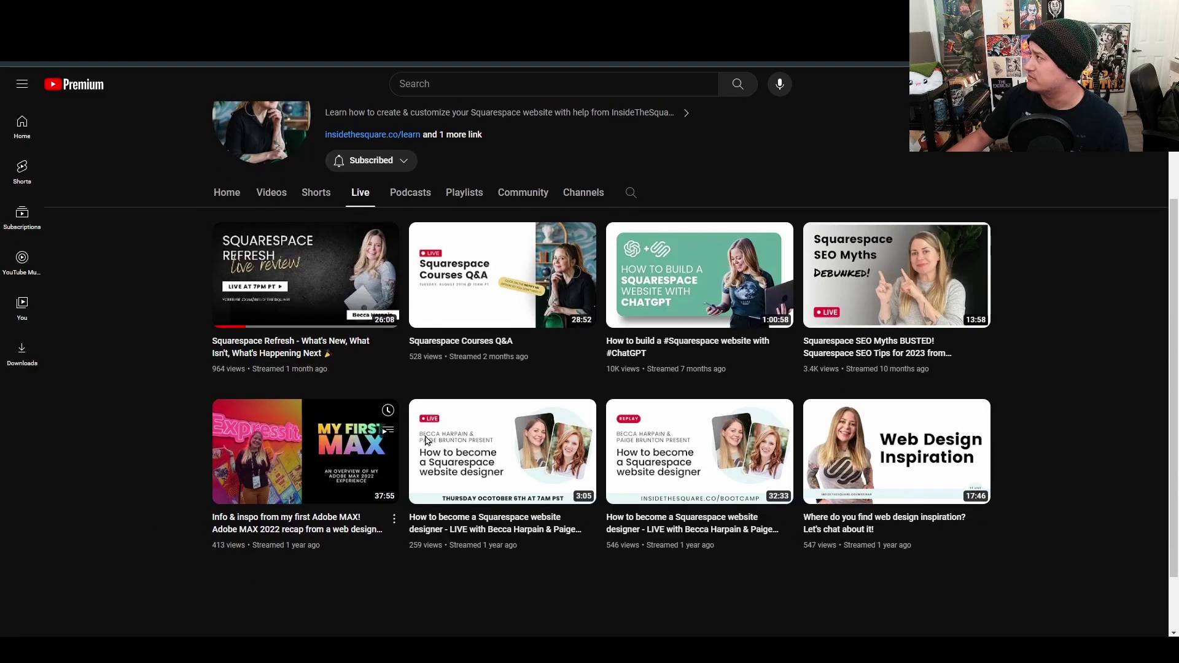